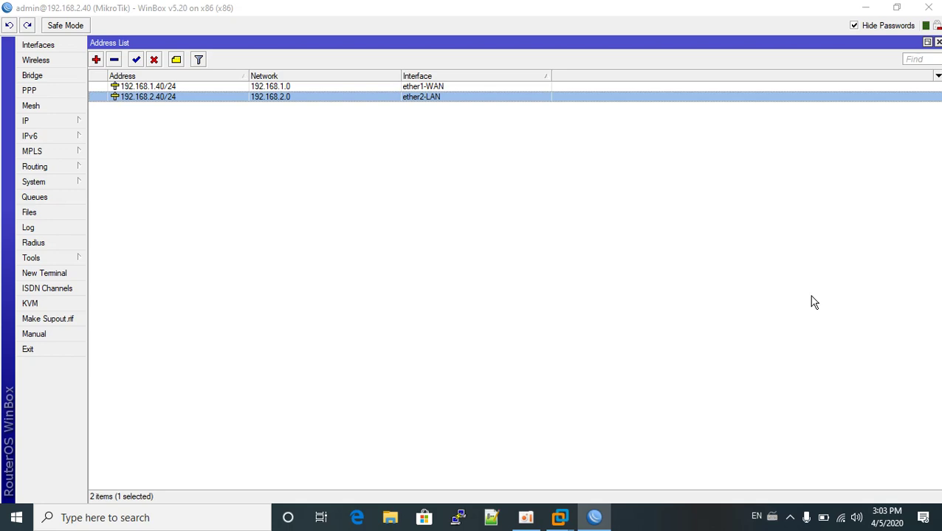
# - Close WinBox and bring up the Mikrotik Router virtual machine in VMware
pyautogui.click(928, 7)
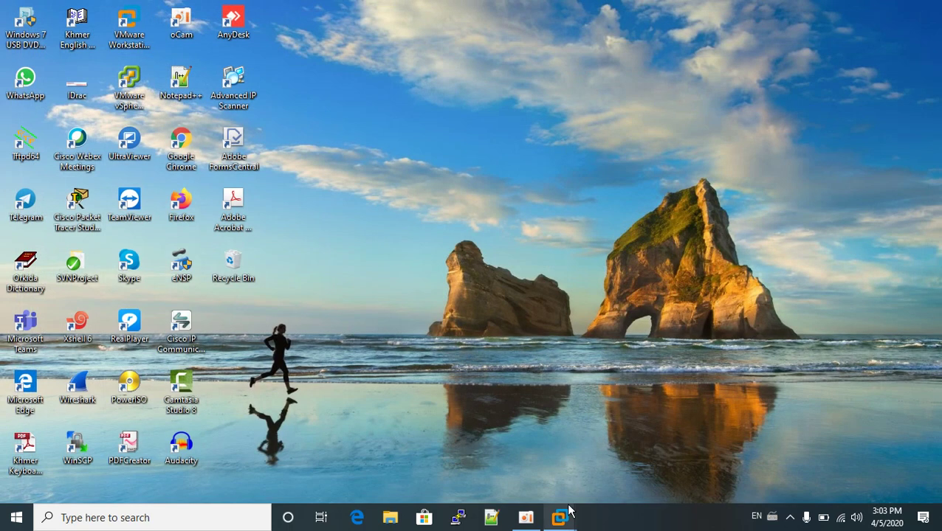
pyautogui.moveTo(569, 511)
pyautogui.click(561, 390)
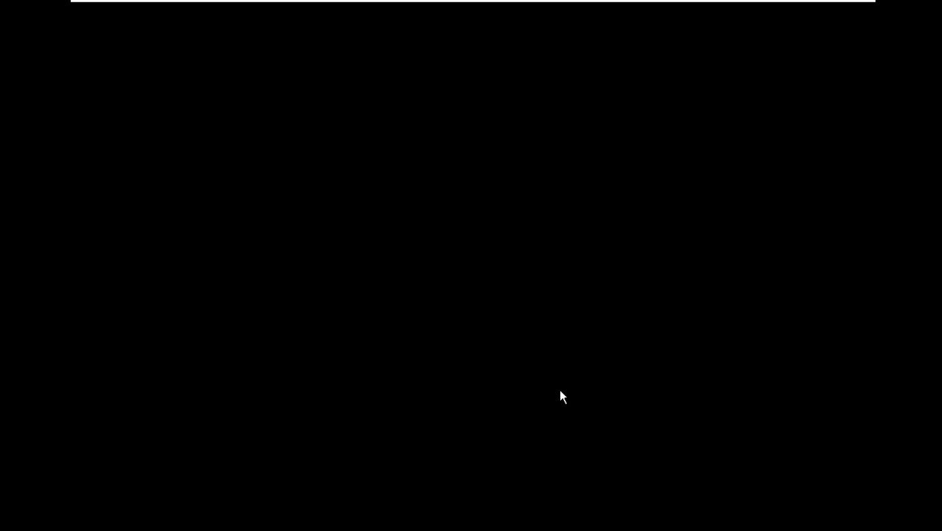
# - Run 'ip add pr' in the RouterOS console to list 192.168.1.40/24 and 192.168.2.40/24
pyautogui.click(480, 279)
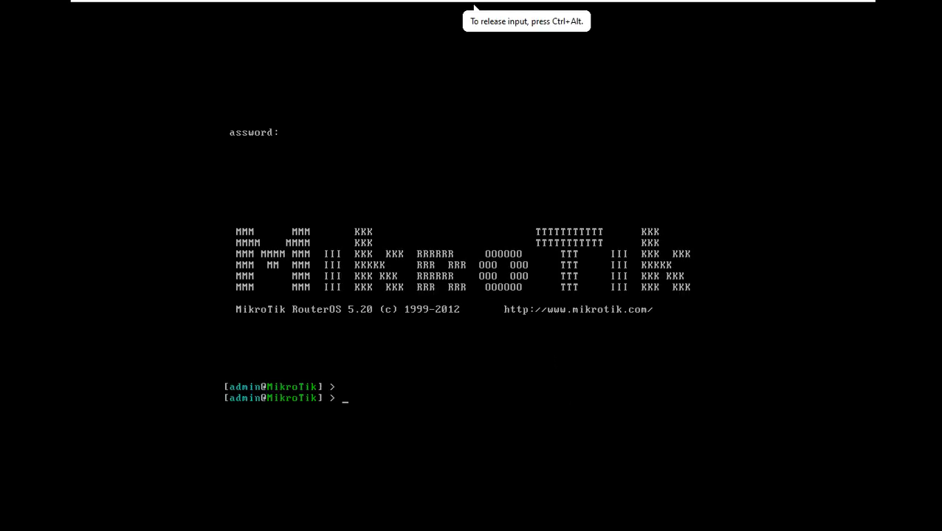
pyautogui.press('Return')
pyautogui.press('Return')
pyautogui.write('ip add pr')
pyautogui.press('Return')
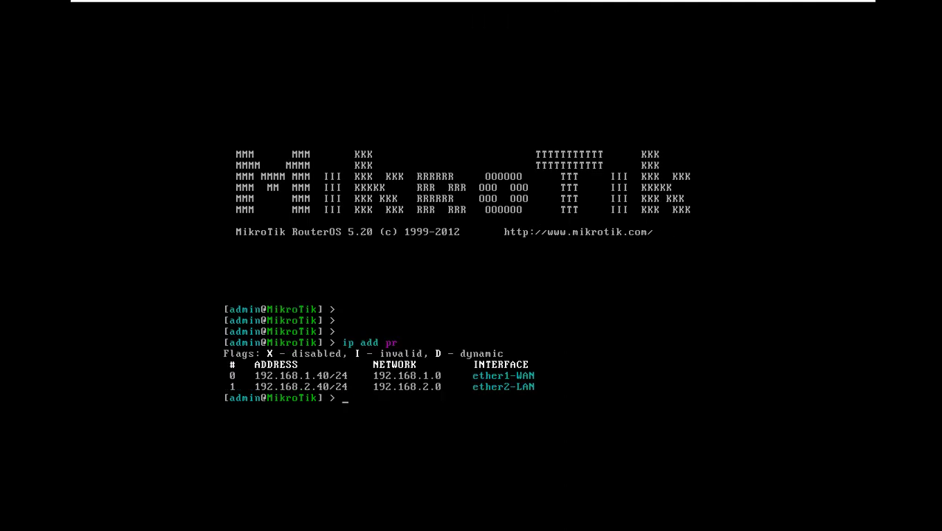
# - Release keyboard input with Ctrl+Alt and minimise the virtual machine window
pyautogui.hotkey('ctrl', 'alt')
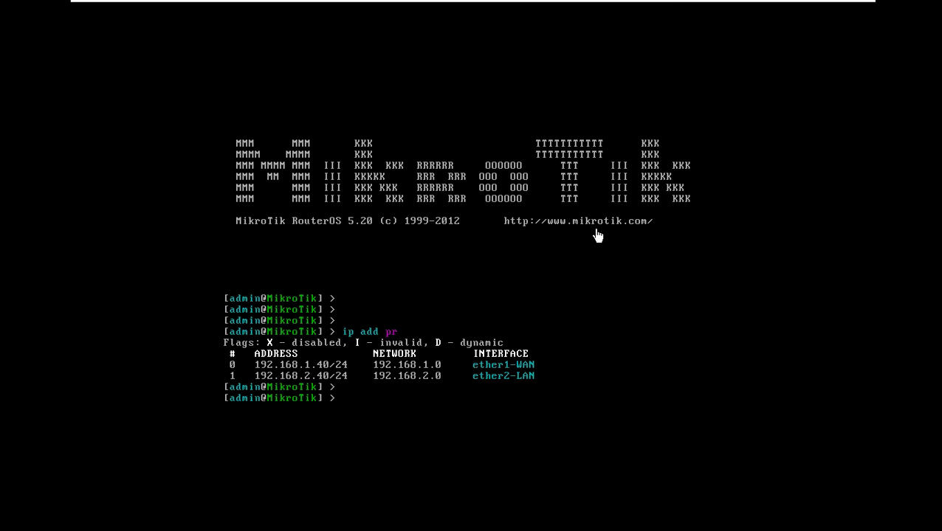
pyautogui.moveTo(806, 3)
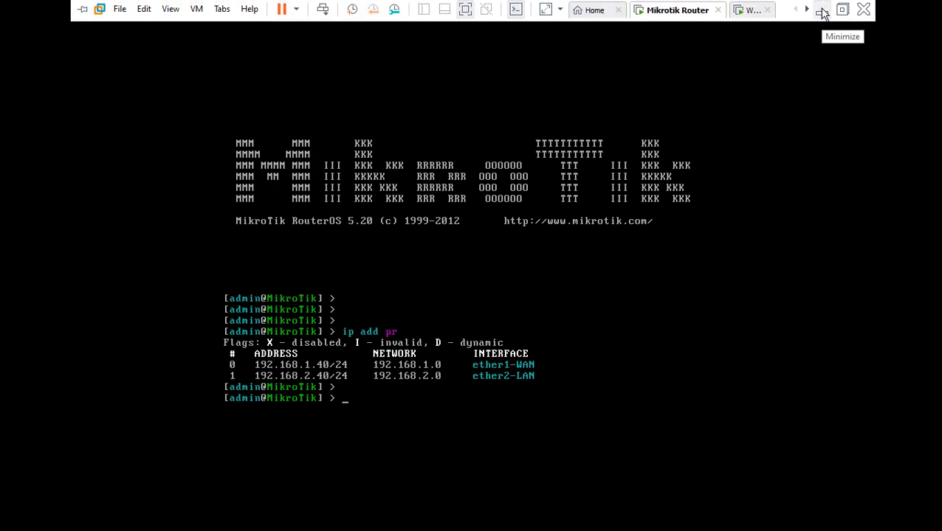
pyautogui.click(822, 15)
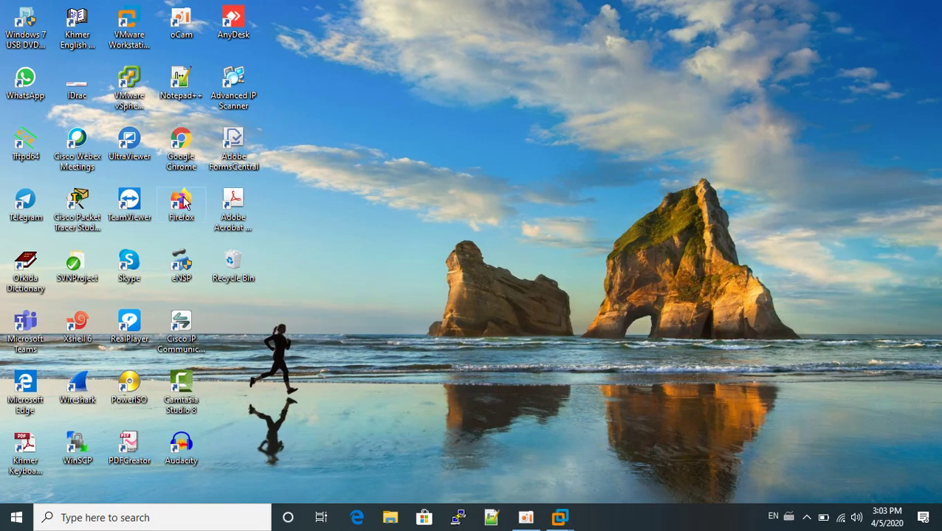
# - Refresh the Windows desktop from its context menu and start Firefox from its desktop icon
pyautogui.rightClick(523, 105)
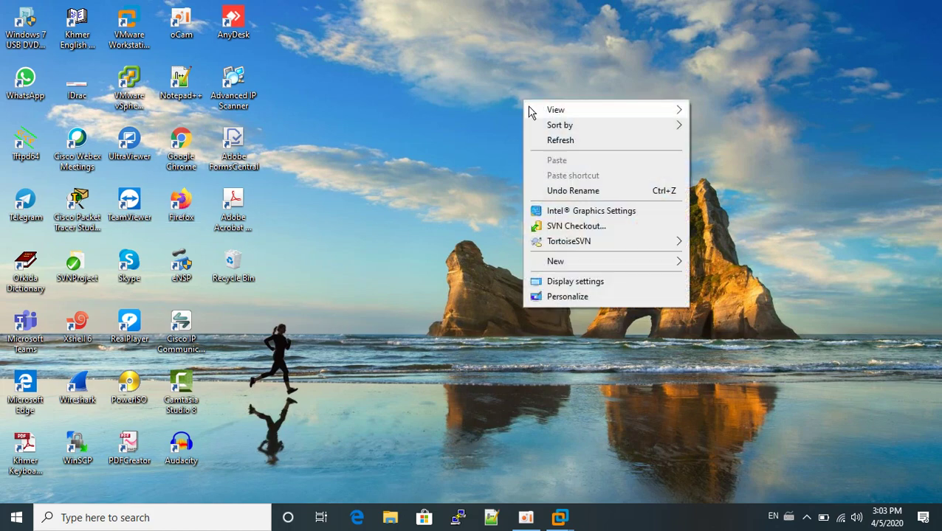
pyautogui.click(558, 142)
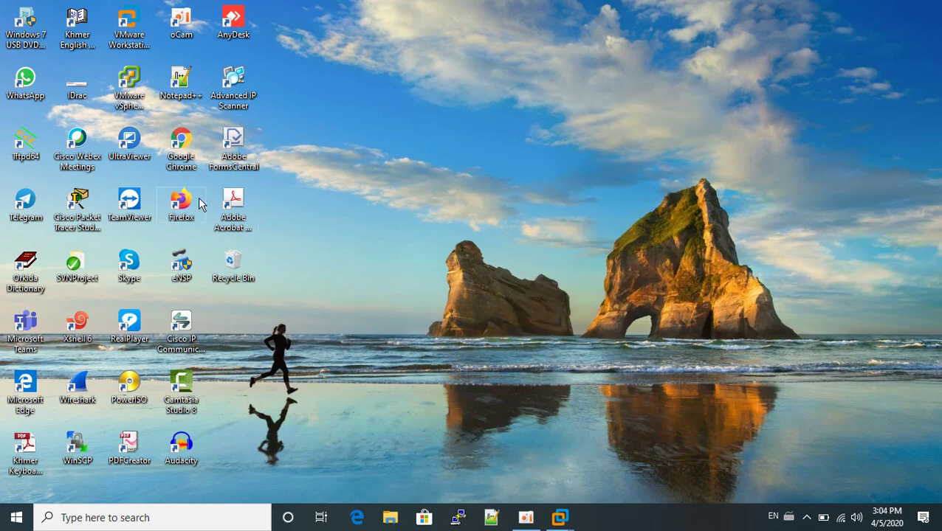
pyautogui.doubleClick(194, 205)
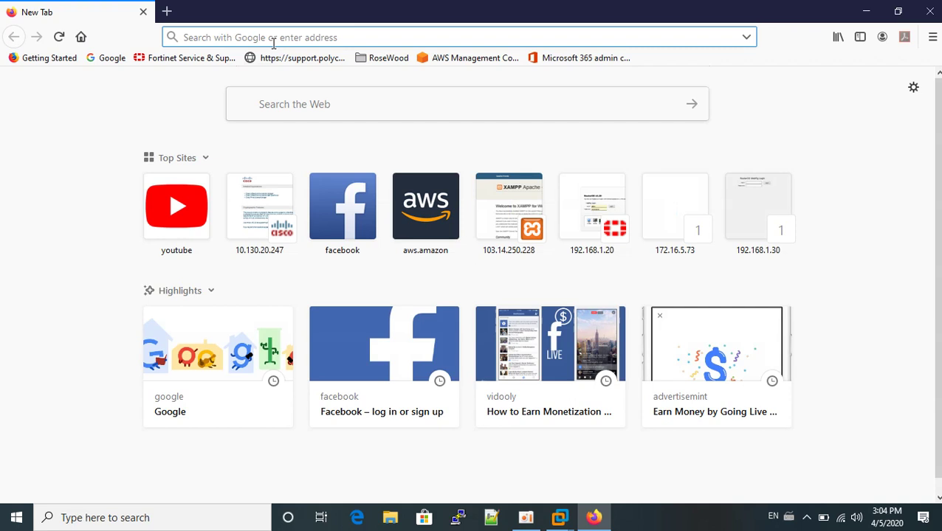
# - Load 192.168.1.40 in Firefox to reach the WebFig v5.20 Interface List
pyautogui.write('192.1')
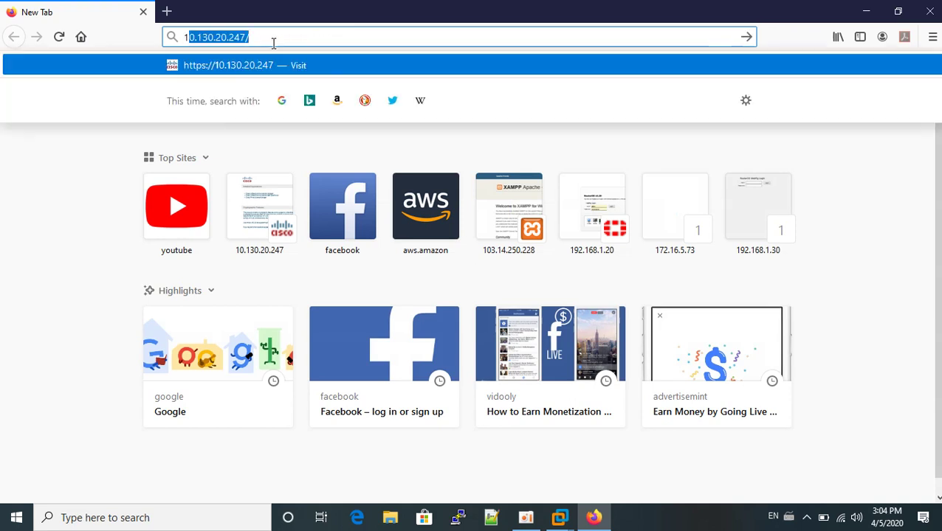
pyautogui.write('68.')
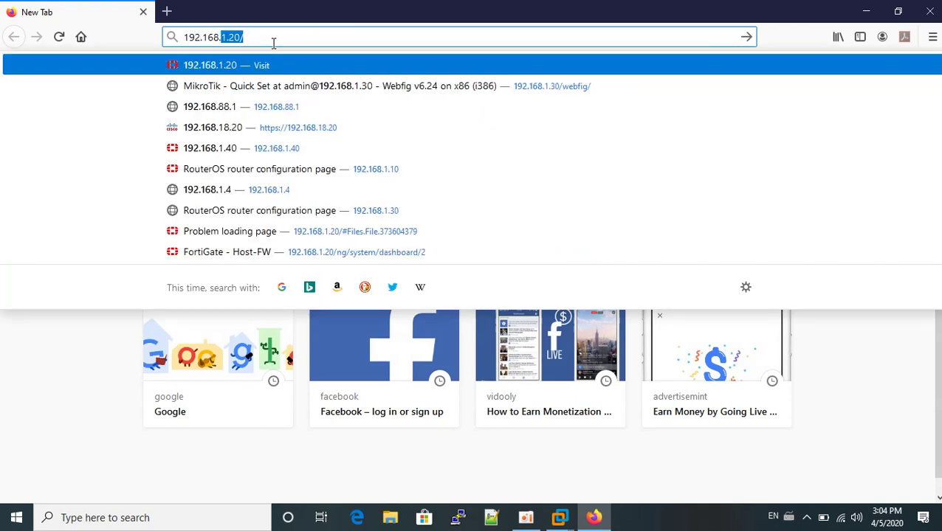
pyautogui.write('1.')
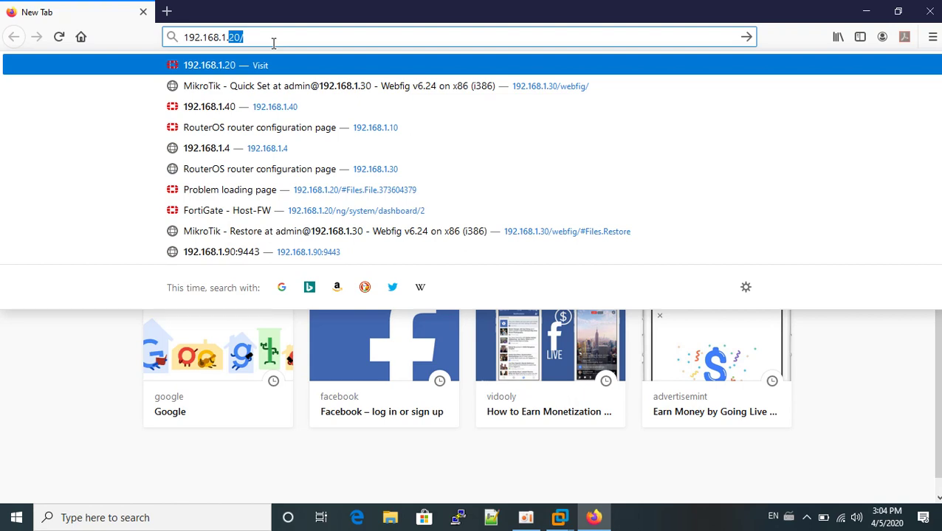
pyautogui.write('40')
pyautogui.press('Return')
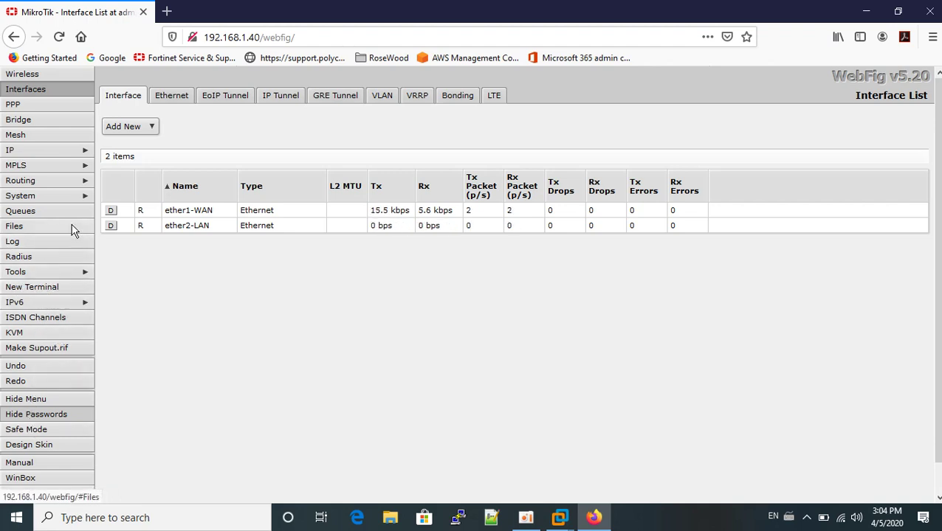
# - Go to System > Users, which lists only admin in the full group
pyautogui.click(64, 200)
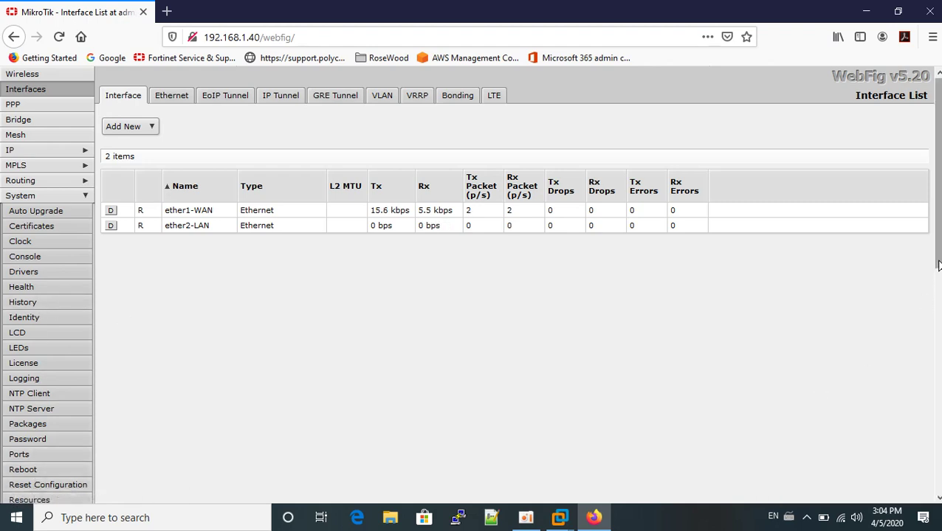
pyautogui.moveTo(935, 283); pyautogui.dragTo(935, 408)
pyautogui.click(23, 363)
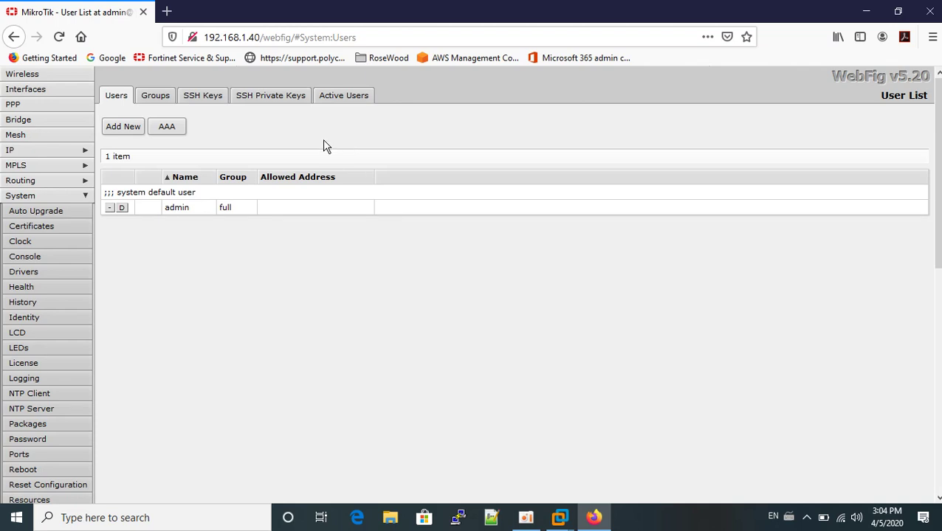
# - Create a new user in group full with a user name and password, then apply and close
pyautogui.click(122, 130)
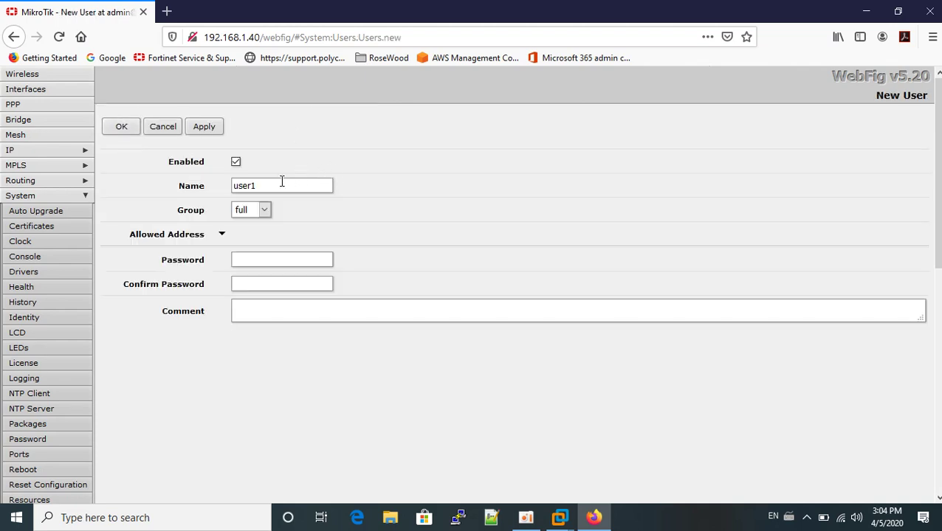
pyautogui.moveTo(281, 183); pyautogui.dragTo(186, 191)
pyautogui.write('Sopheak')
pyautogui.click(264, 212)
pyautogui.click(265, 214)
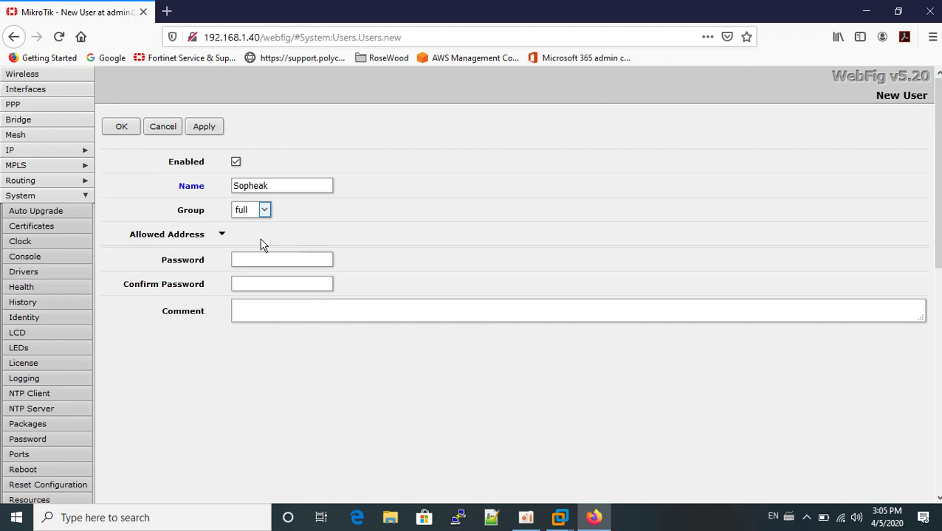
pyautogui.click(247, 255)
pyautogui.write('123456781234567')
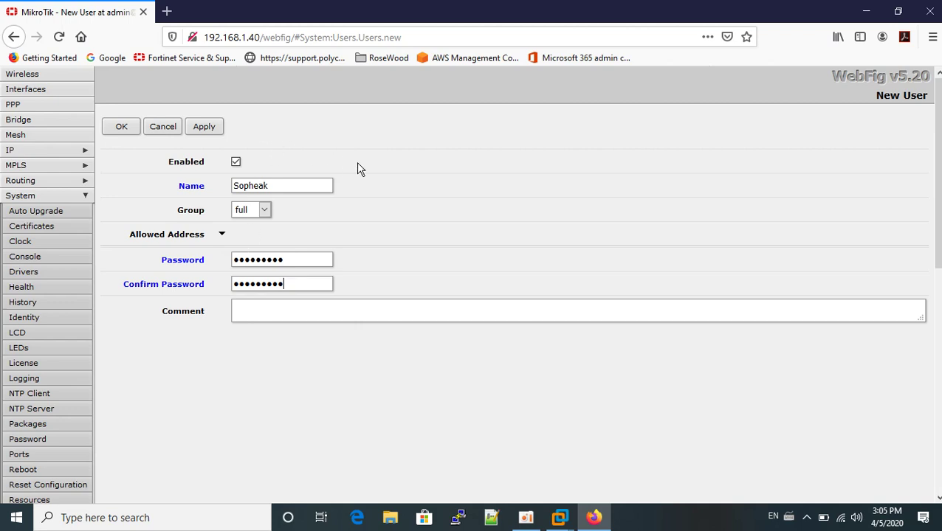
pyautogui.click(205, 127)
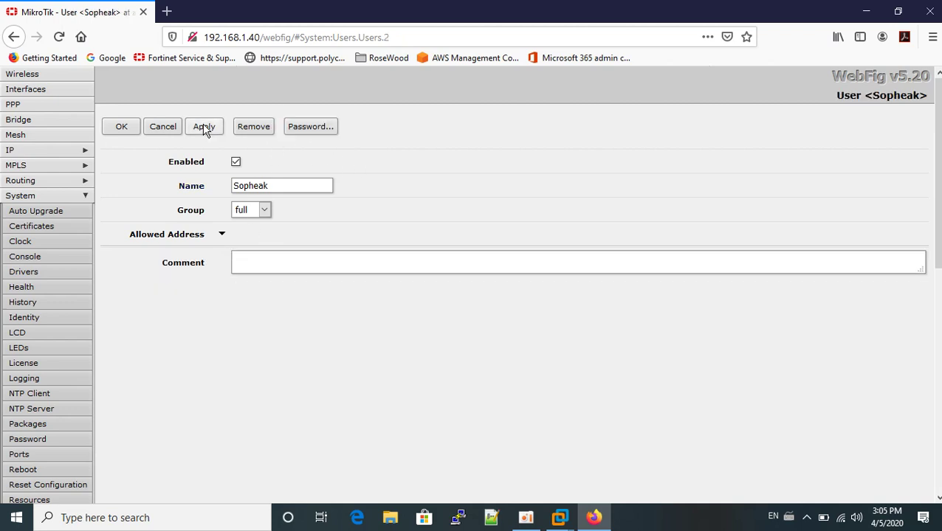
pyautogui.click(115, 127)
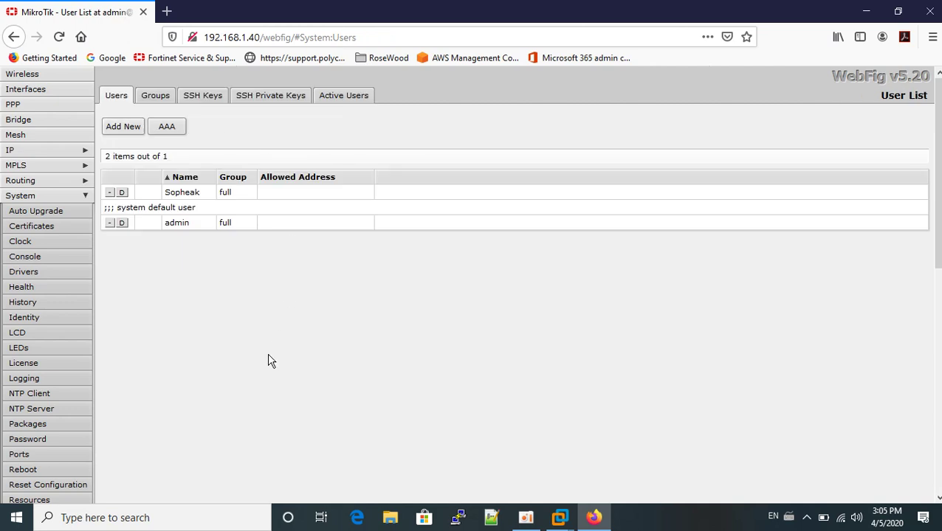
# - Open the admin user and set a new, confirmed password through its Password form
pyautogui.click(173, 226)
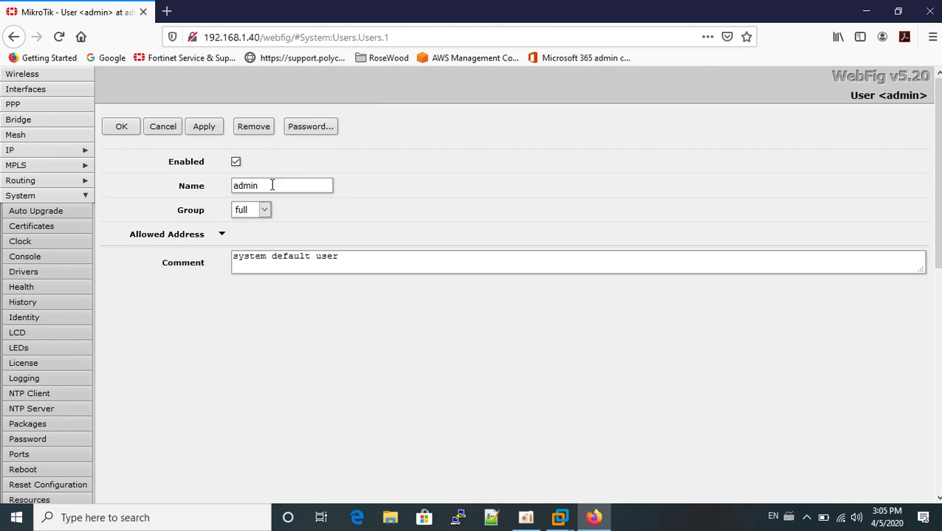
pyautogui.moveTo(260, 185); pyautogui.dragTo(220, 183)
pyautogui.click(267, 181)
pyautogui.click(309, 126)
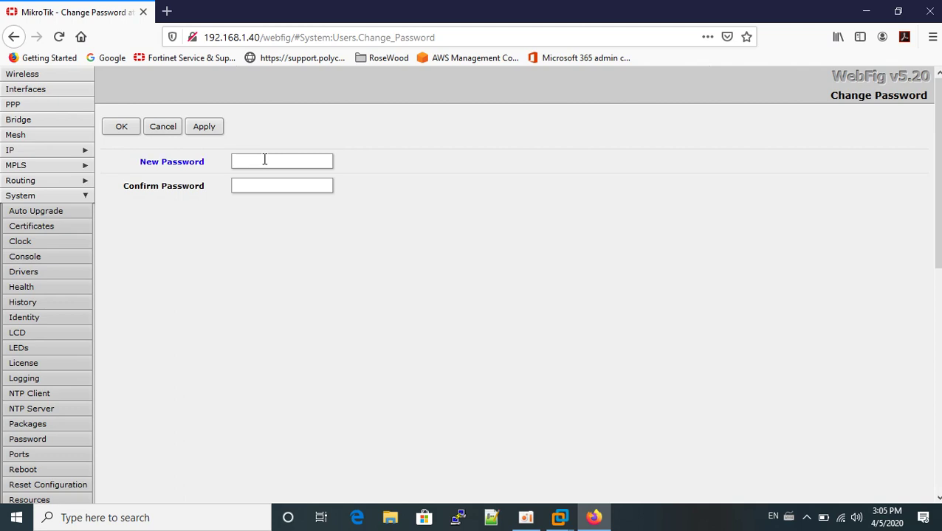
pyautogui.write('*********')
pyautogui.press('Tab')
pyautogui.write('*********')
pyautogui.click(119, 127)
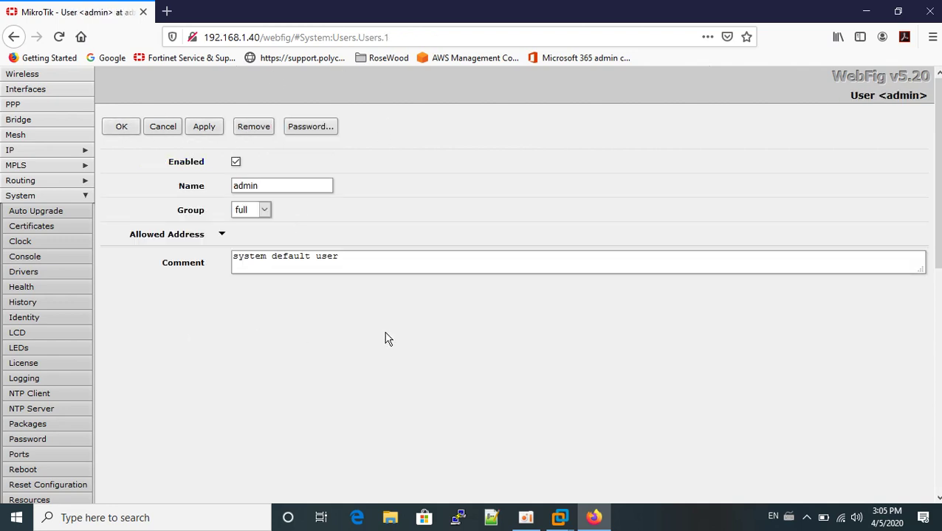
pyautogui.moveTo(935, 148); pyautogui.dragTo(927, 458)
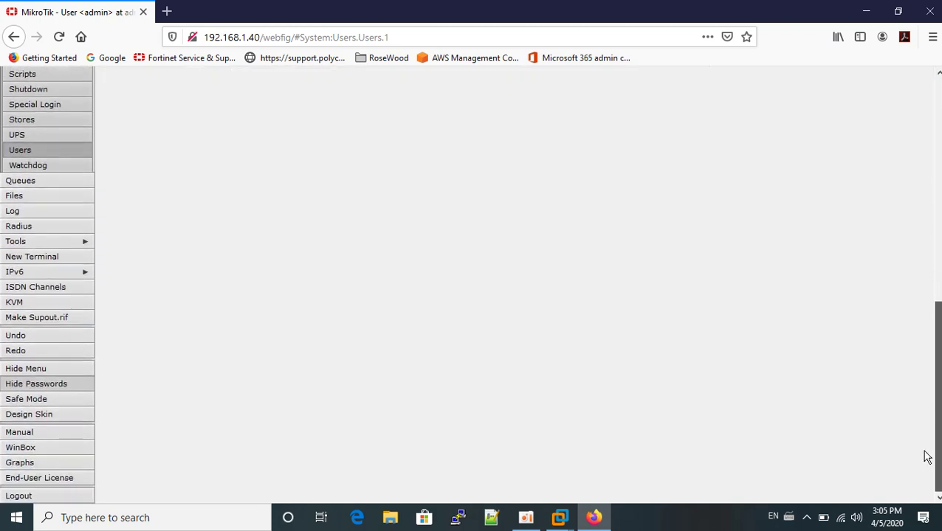
# - Log out, sign back in as admin with the new password, and decline saving the login
pyautogui.click(20, 497)
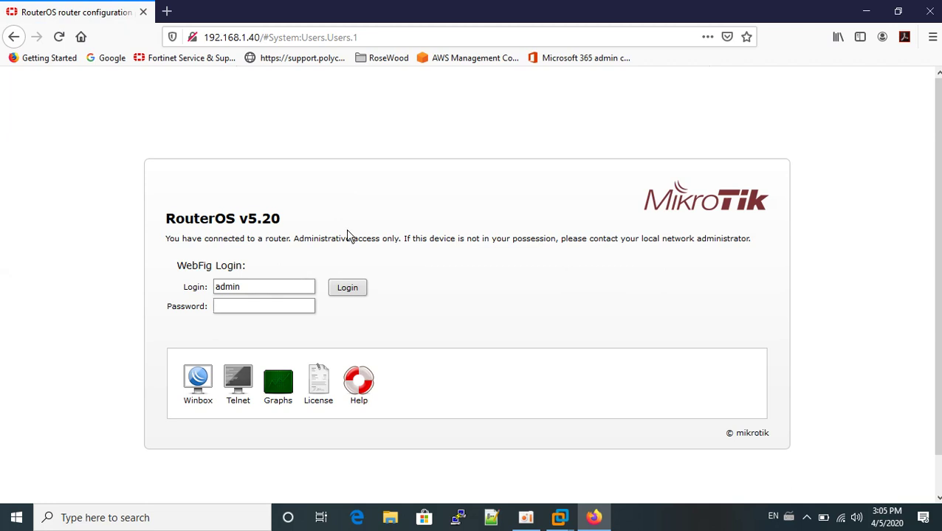
pyautogui.click(381, 36)
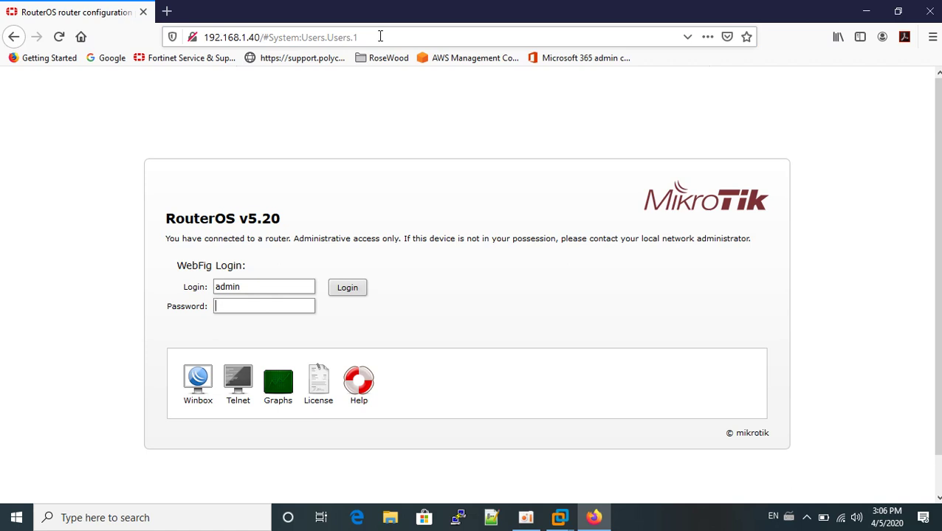
pyautogui.write('••••••••')
pyautogui.press('Return')
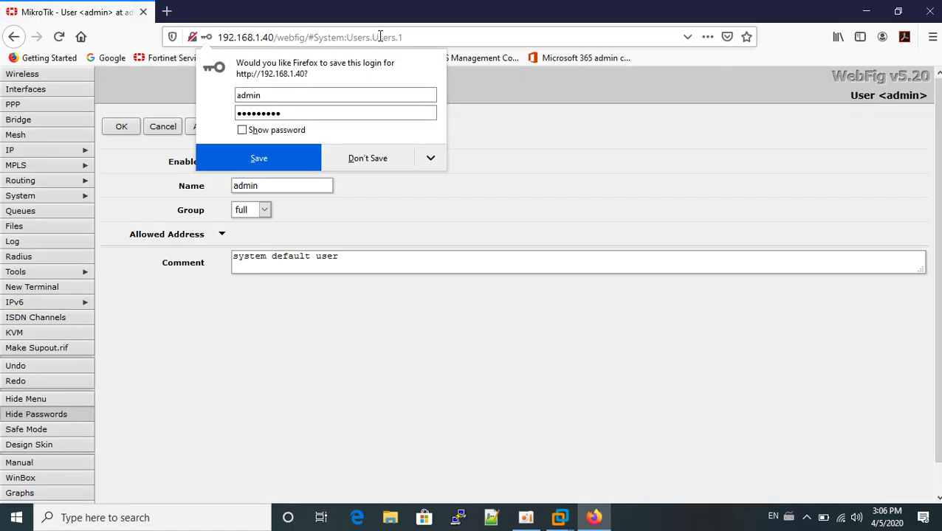
pyautogui.click(375, 159)
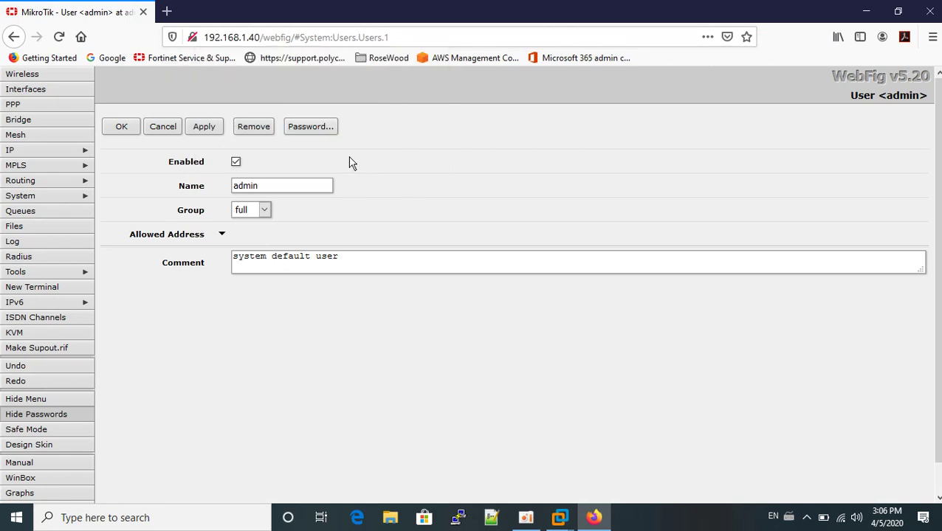
# - Browse Wireless and Interfaces, then inspect and cancel the 192.168.1.40/24 entry in IP > Addresses
pyautogui.click(40, 77)
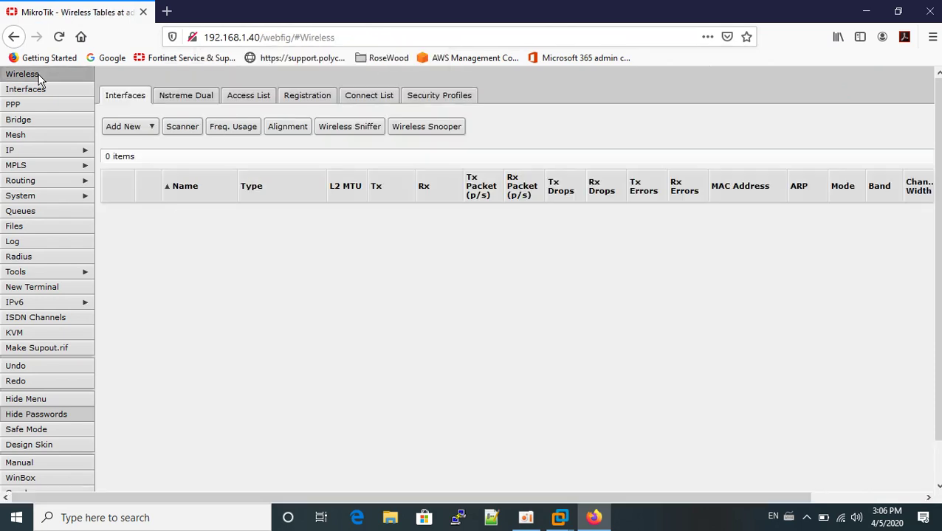
pyautogui.click(31, 93)
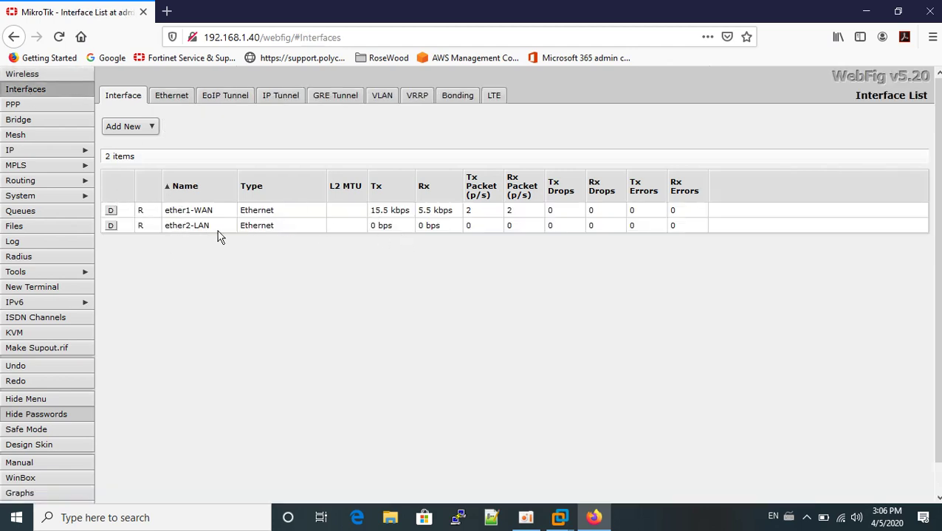
pyautogui.click(54, 148)
pyautogui.click(44, 195)
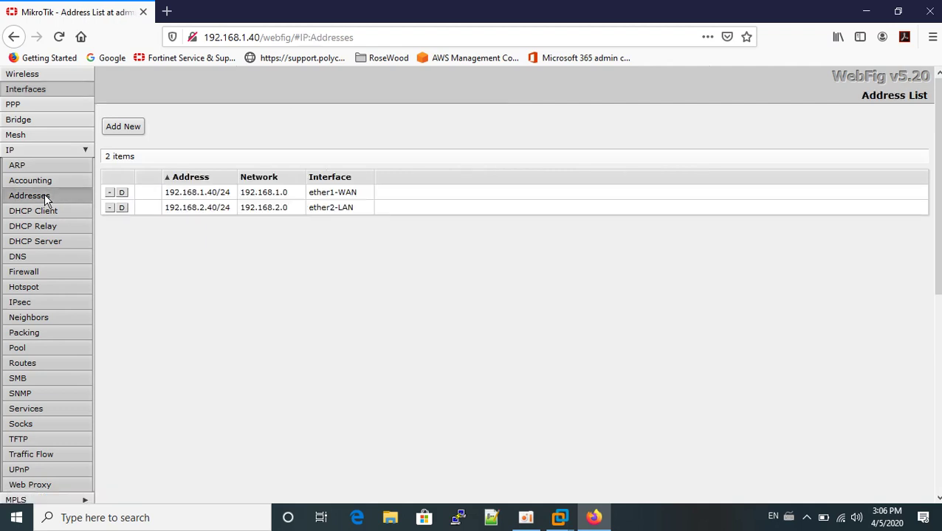
pyautogui.click(200, 196)
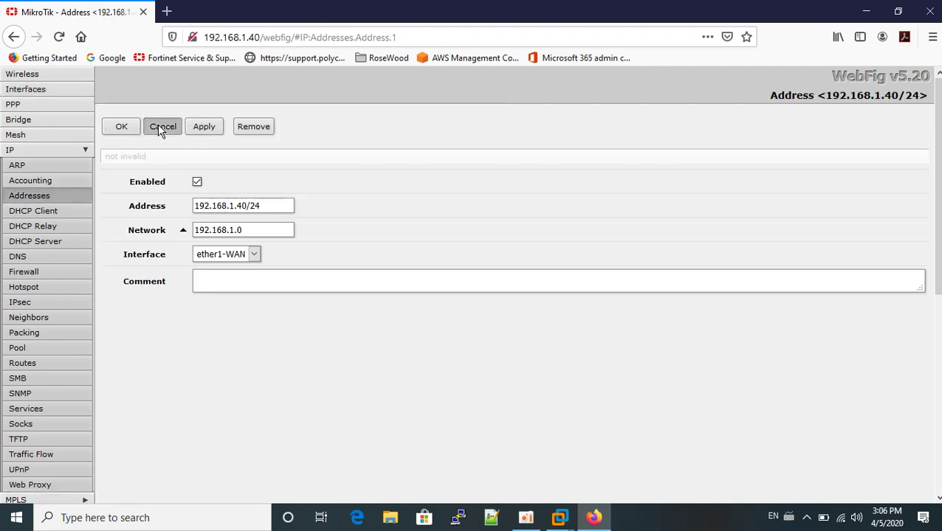
pyautogui.click(160, 128)
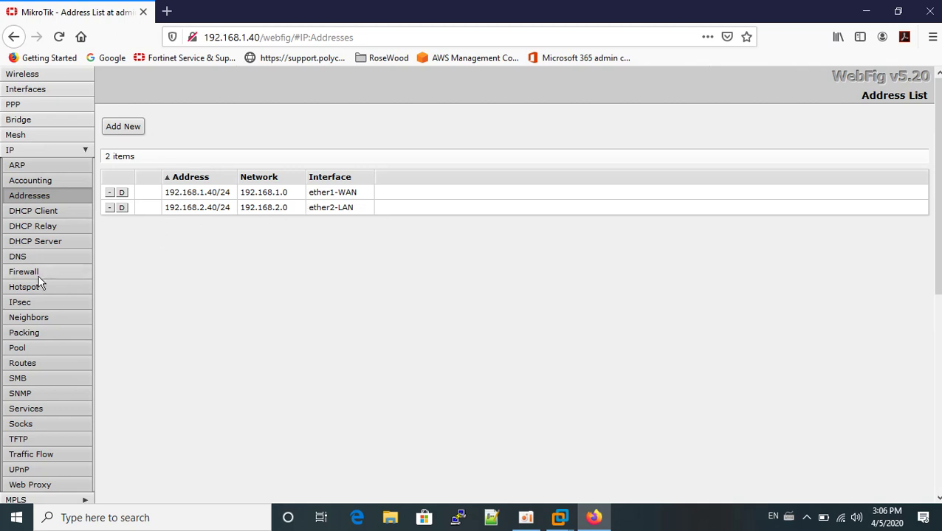
# - Check DNS, the masquerade srcnat NAT rule, and the default route via 192.168.1.4
pyautogui.click(18, 258)
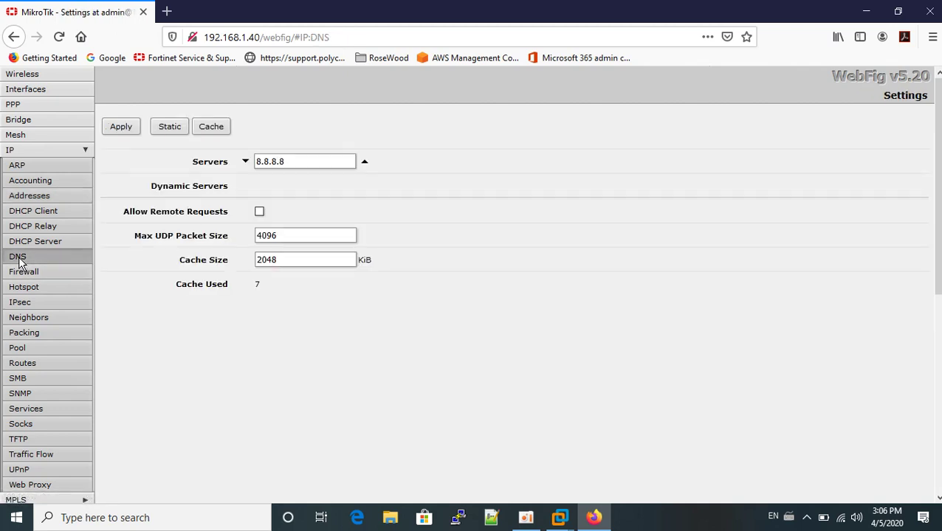
pyautogui.click(26, 273)
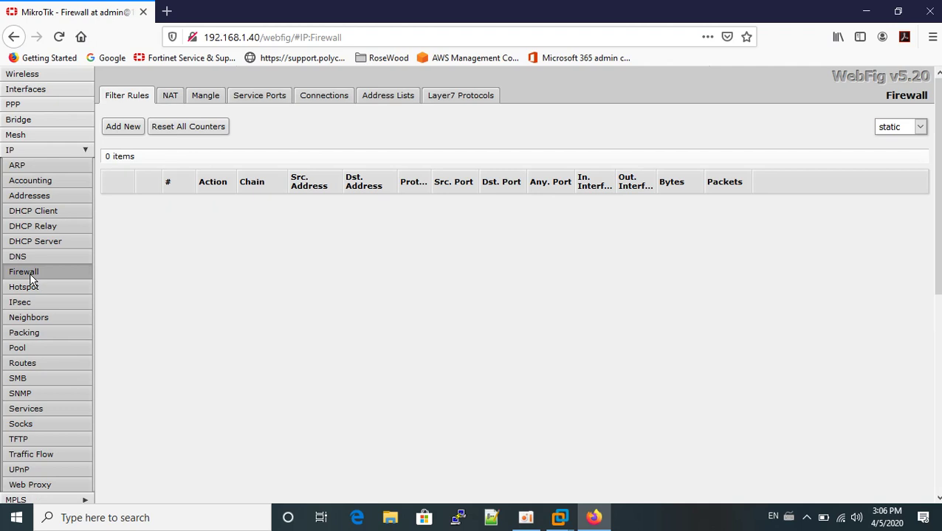
pyautogui.click(170, 95)
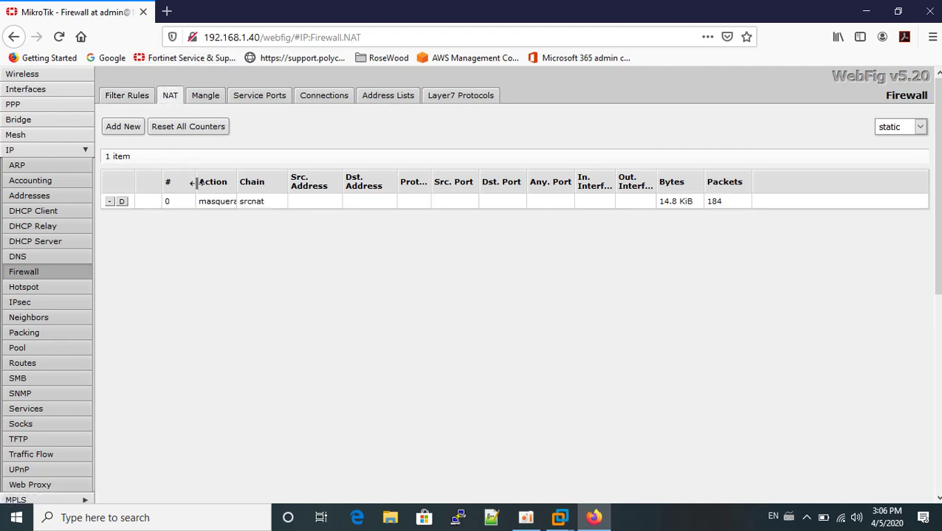
pyautogui.click(207, 201)
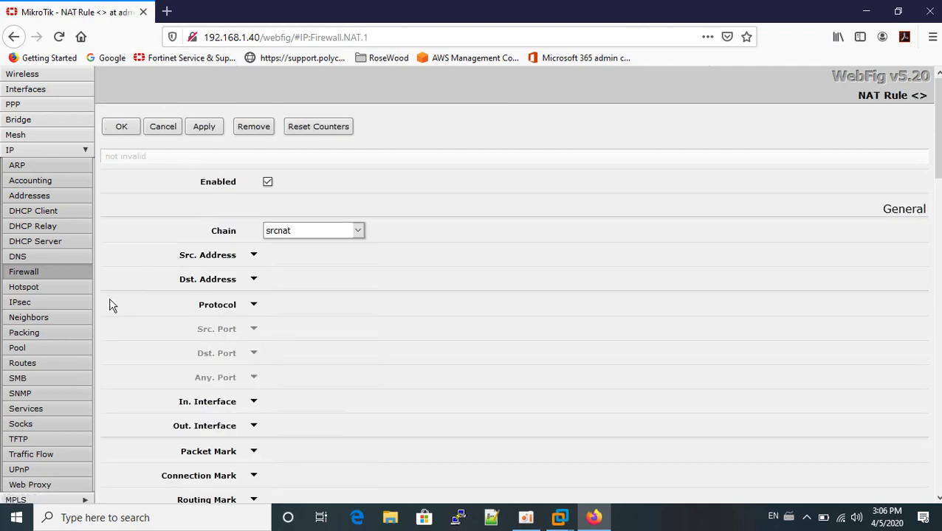
pyautogui.click(22, 364)
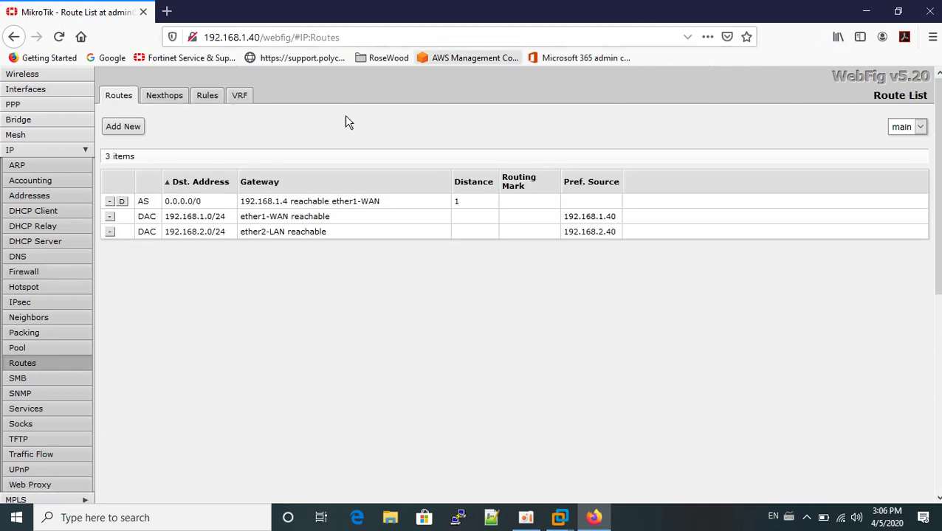
pyautogui.scroll(-5, 937, 443)
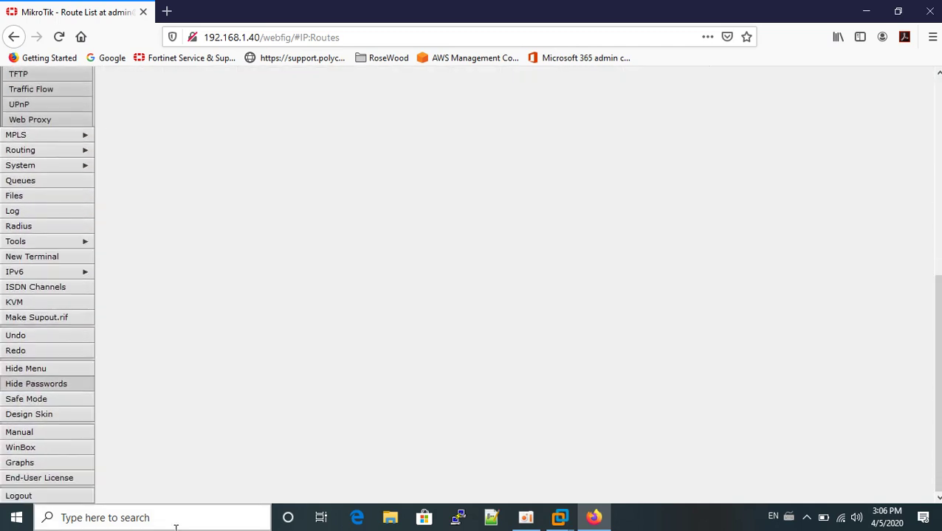
# - Log out and sign in with the new user's name and password, declining to save the login
pyautogui.click(20, 497)
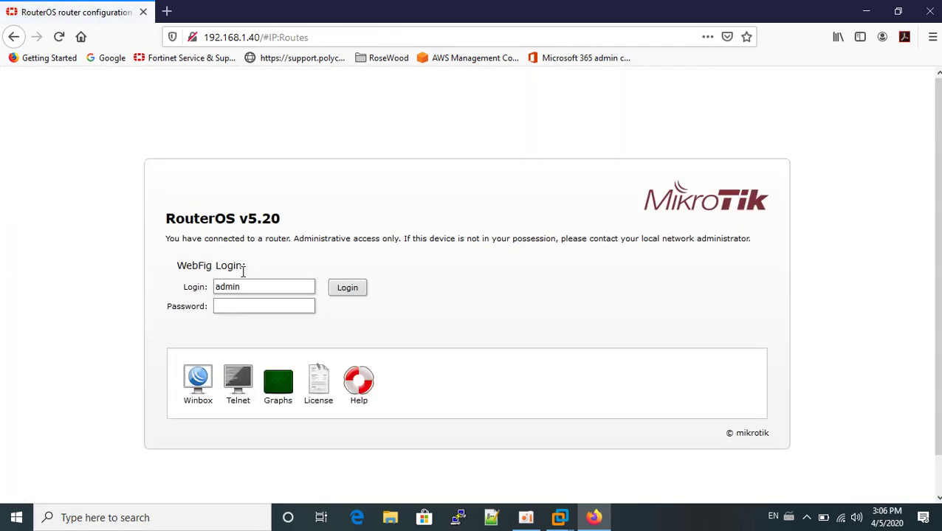
pyautogui.press('BackSpace')
pyautogui.press('BackSpace')
pyautogui.press('BackSpace')
pyautogui.press('BackSpace')
pyautogui.write('Sopheak*******')
pyautogui.press('Return')
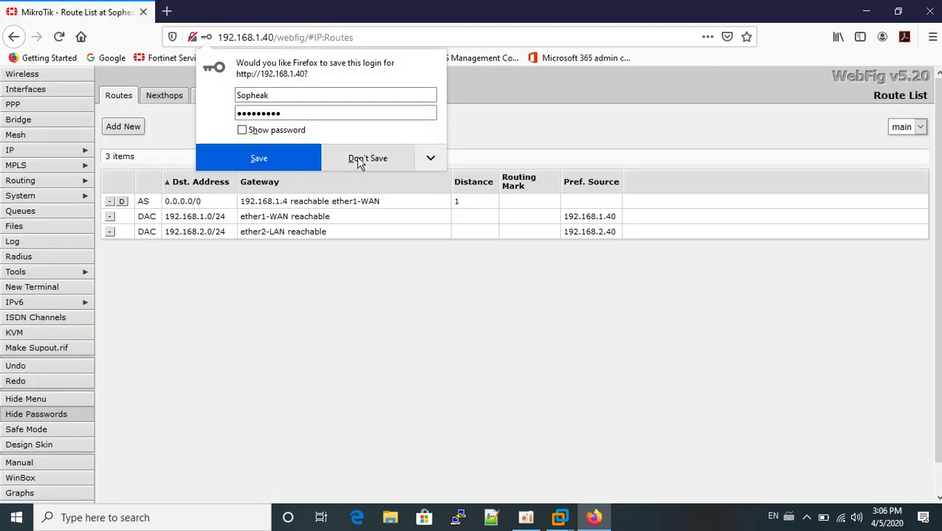
pyautogui.click(362, 161)
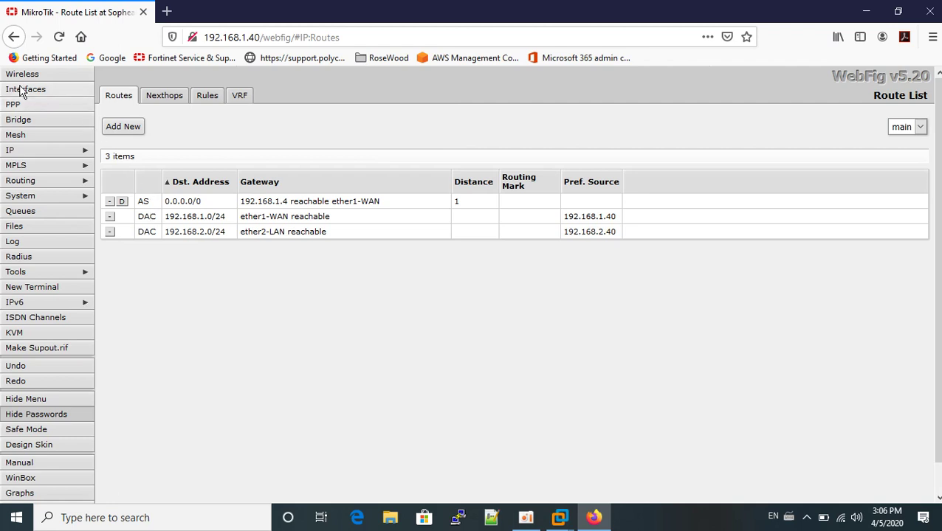
pyautogui.scroll(-1, 931, 403)
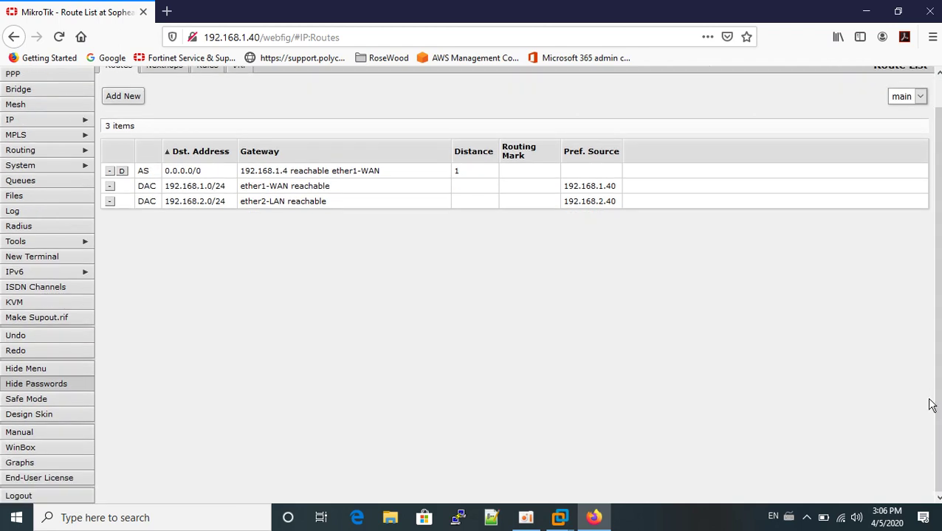
# - Log out, save winbox.exe from the WebFig login page, and run winbox(1).exe from Downloads
pyautogui.click(18, 496)
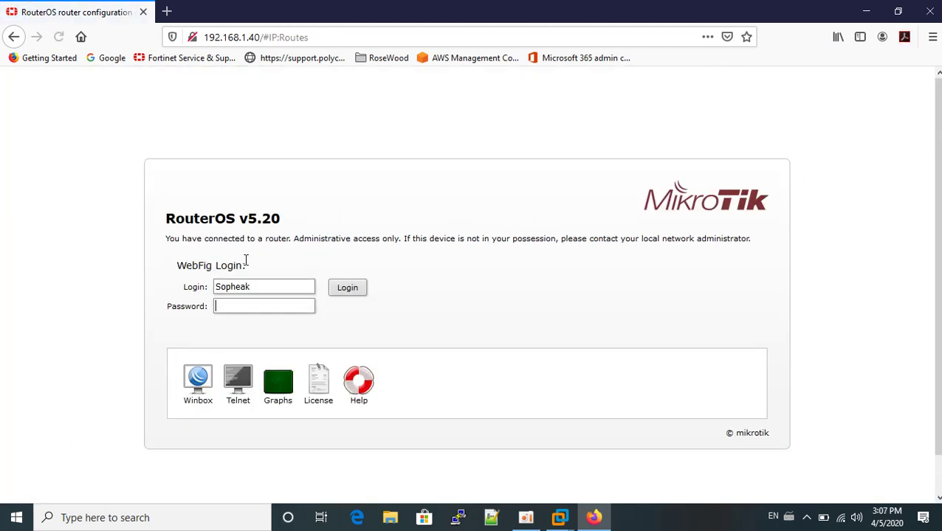
pyautogui.click(199, 392)
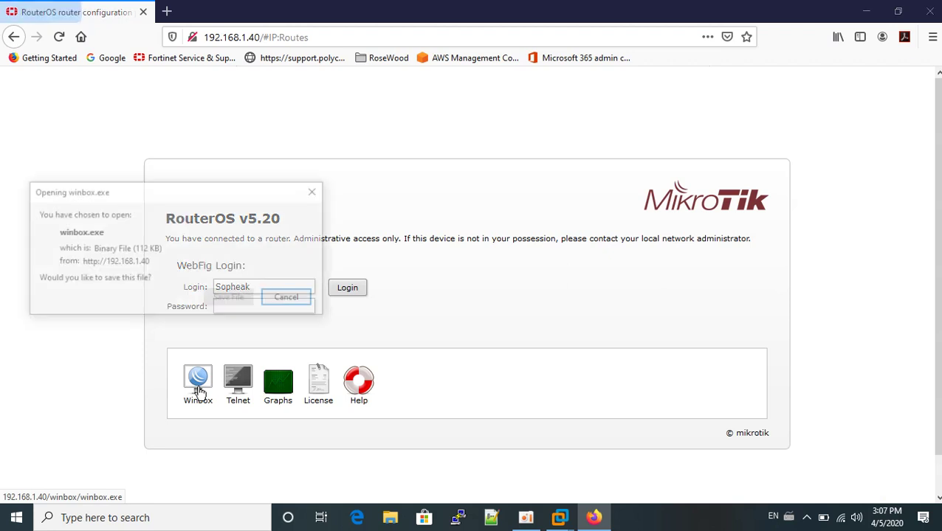
pyautogui.click(235, 300)
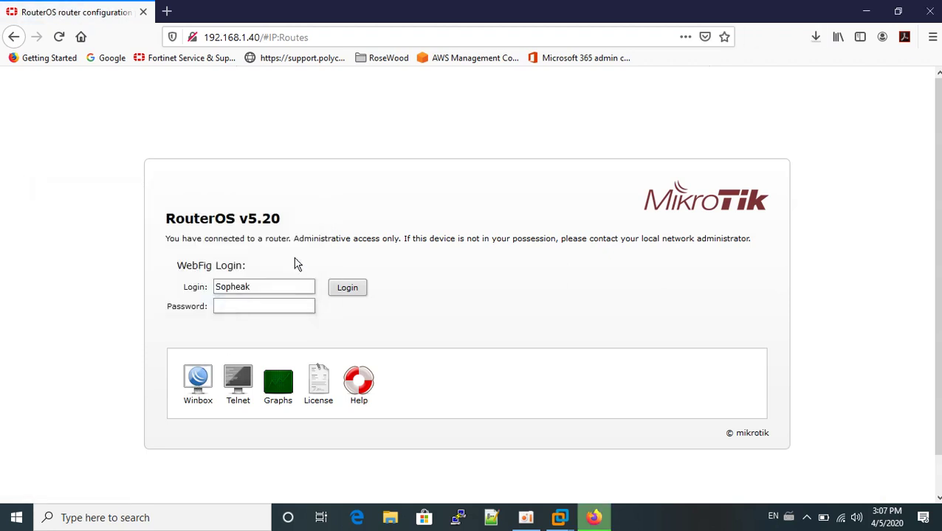
pyautogui.click(815, 37)
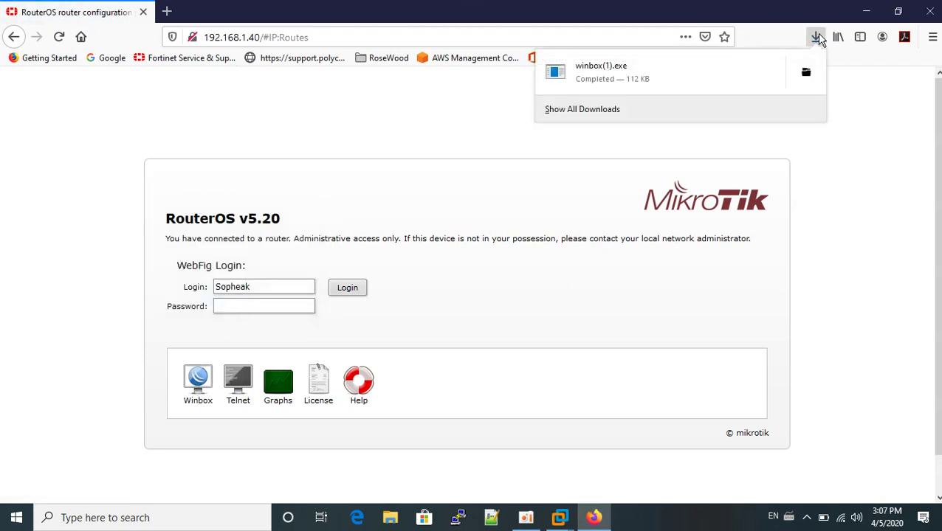
pyautogui.click(635, 79)
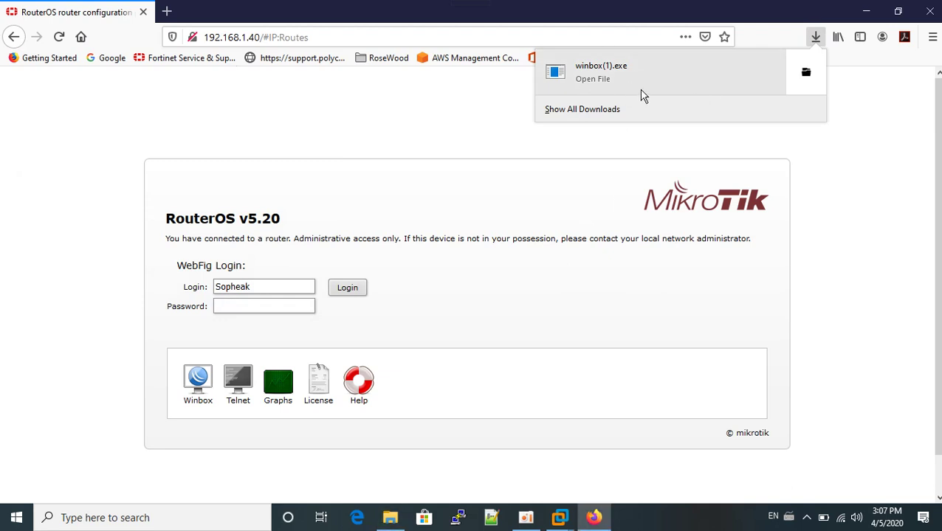
pyautogui.click(641, 91)
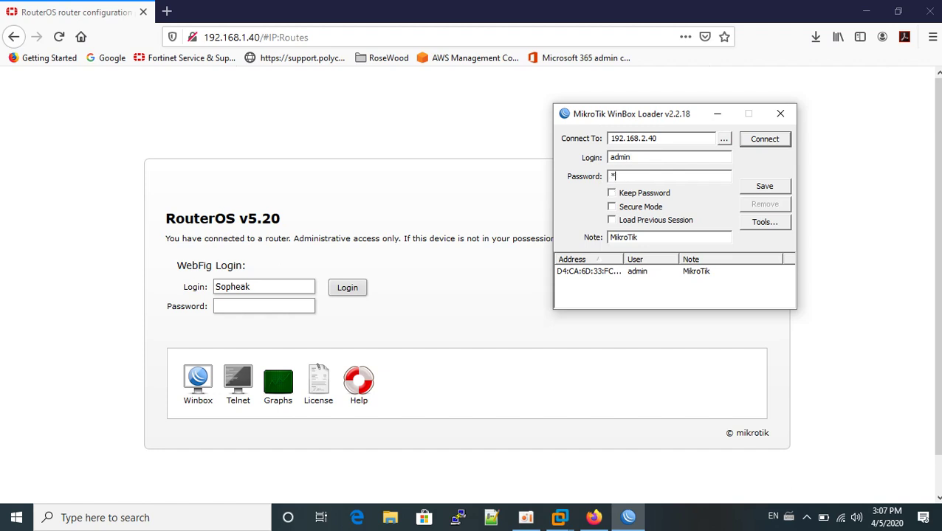
# - Log in to the router at 192.168.2.40 as admin with the admin password, with WinBox maximized
pyautogui.write('***')
pyautogui.click(752, 144)
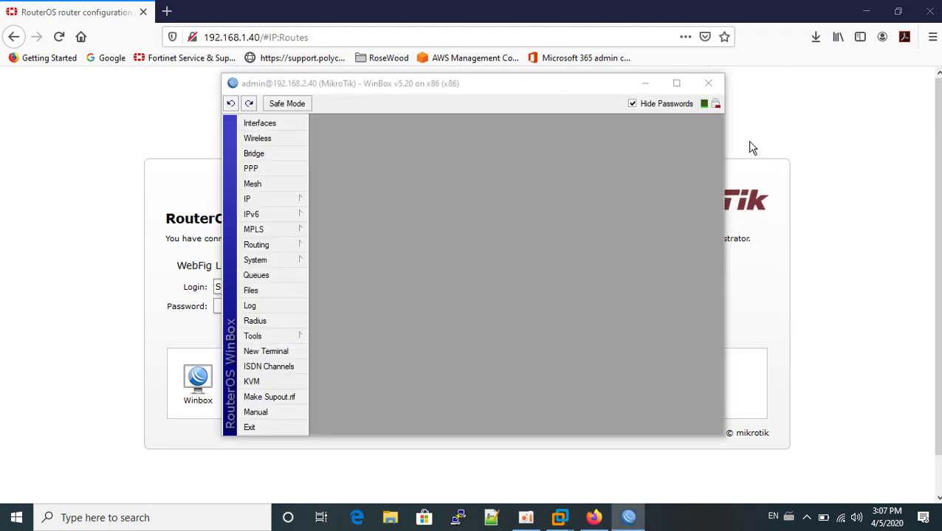
pyautogui.click(678, 84)
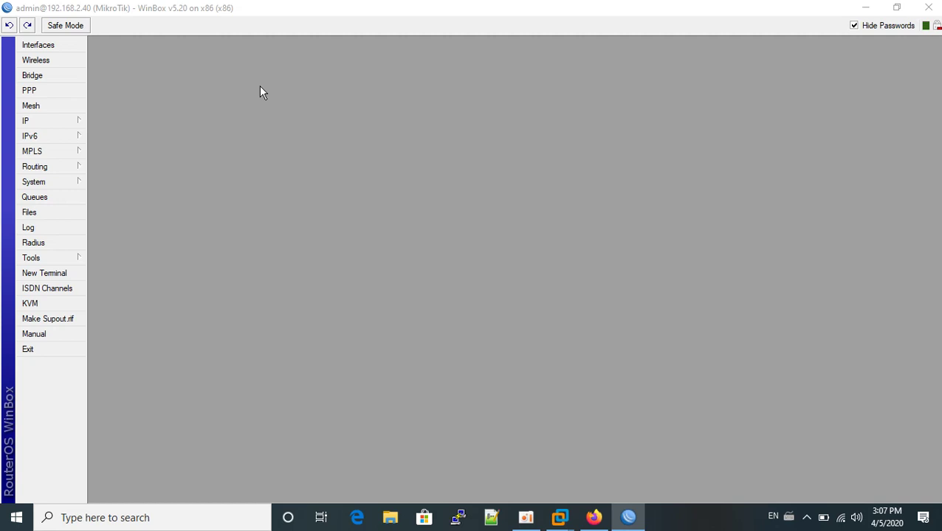
# - Show the IP > Addresses list maximized to fill the WinBox workspace
pyautogui.click(59, 122)
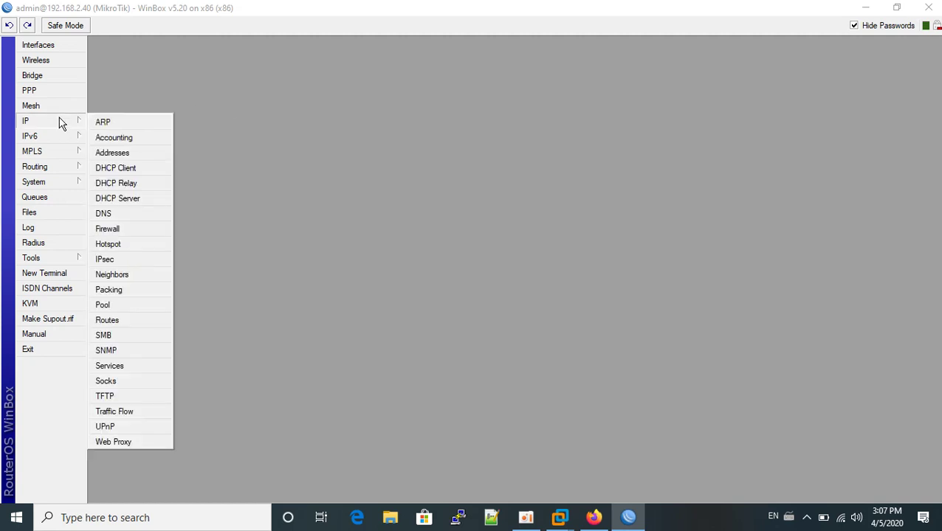
pyautogui.click(111, 153)
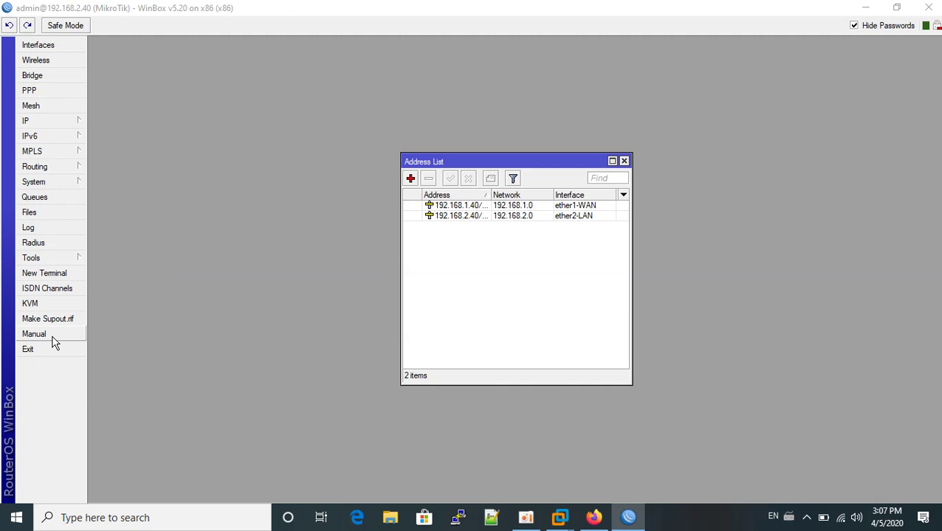
pyautogui.click(611, 161)
# - In a new terminal, ping google.com and get 20 of 20 replies with 0% packet loss
pyautogui.click(62, 278)
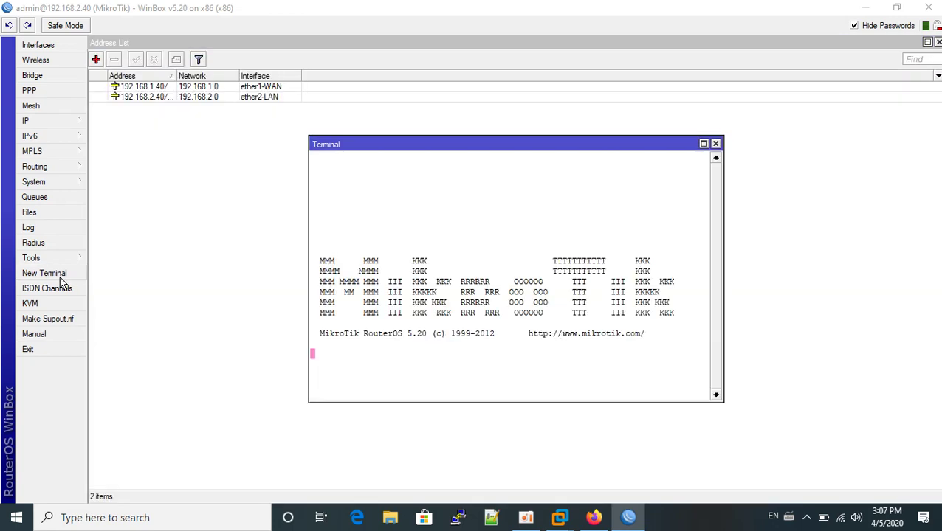
pyautogui.moveTo(410, 149); pyautogui.dragTo(602, 158)
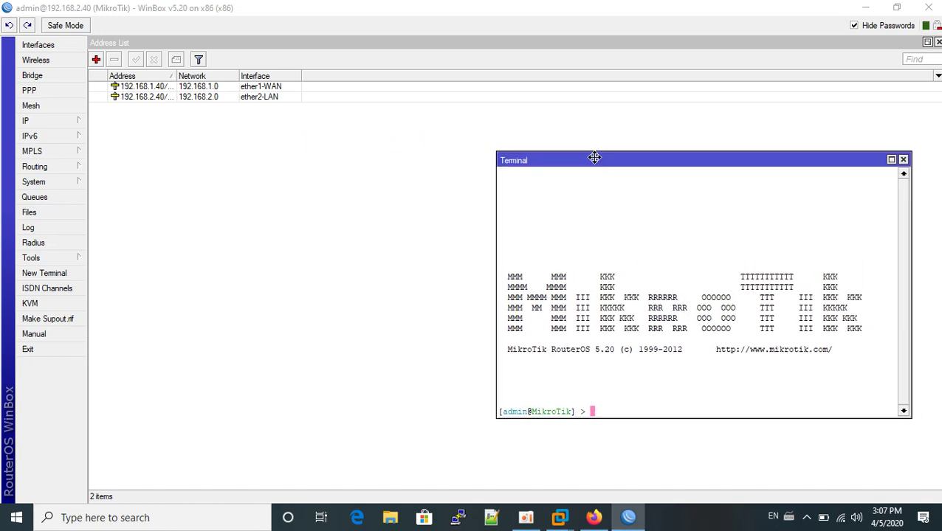
pyautogui.write('ping googel')
pyautogui.press('BackSpace')
pyautogui.press('BackSpace')
pyautogui.press('BackSpace')
pyautogui.write('gle.com')
pyautogui.press('Return')
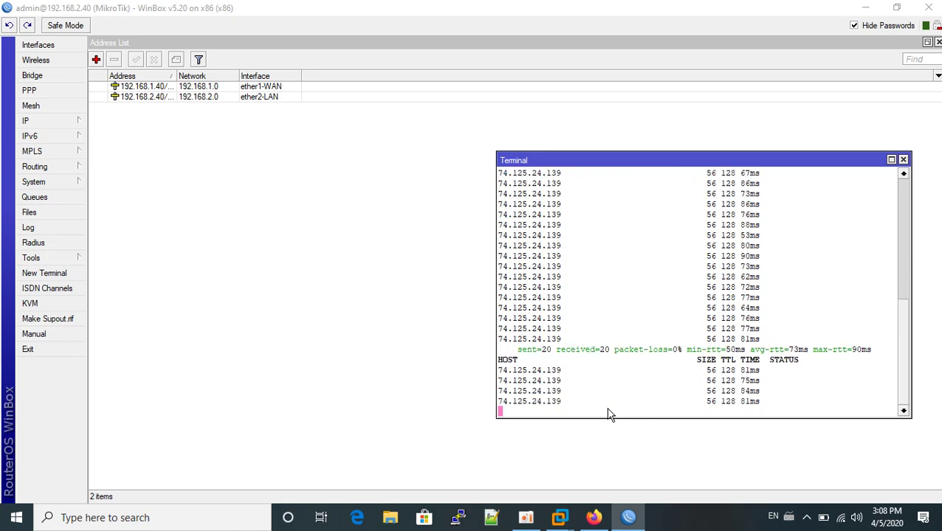
pyautogui.click(526, 517)
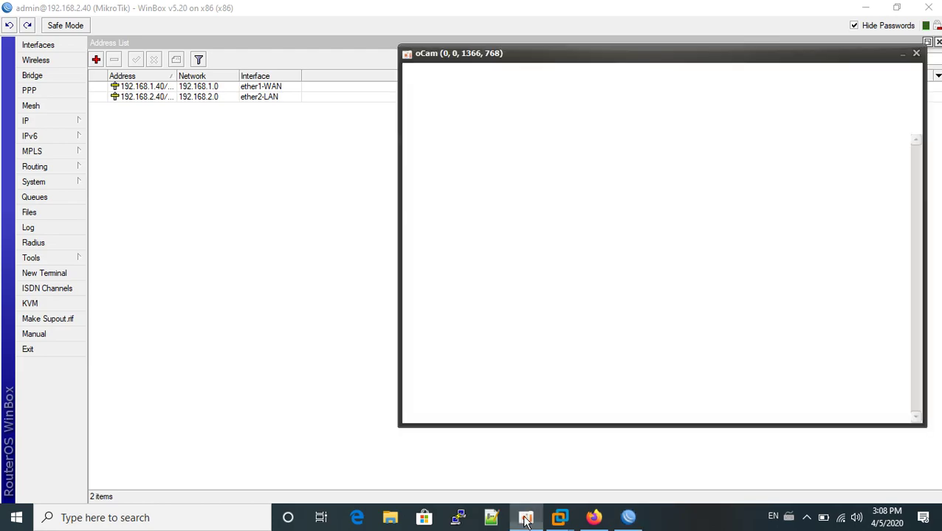